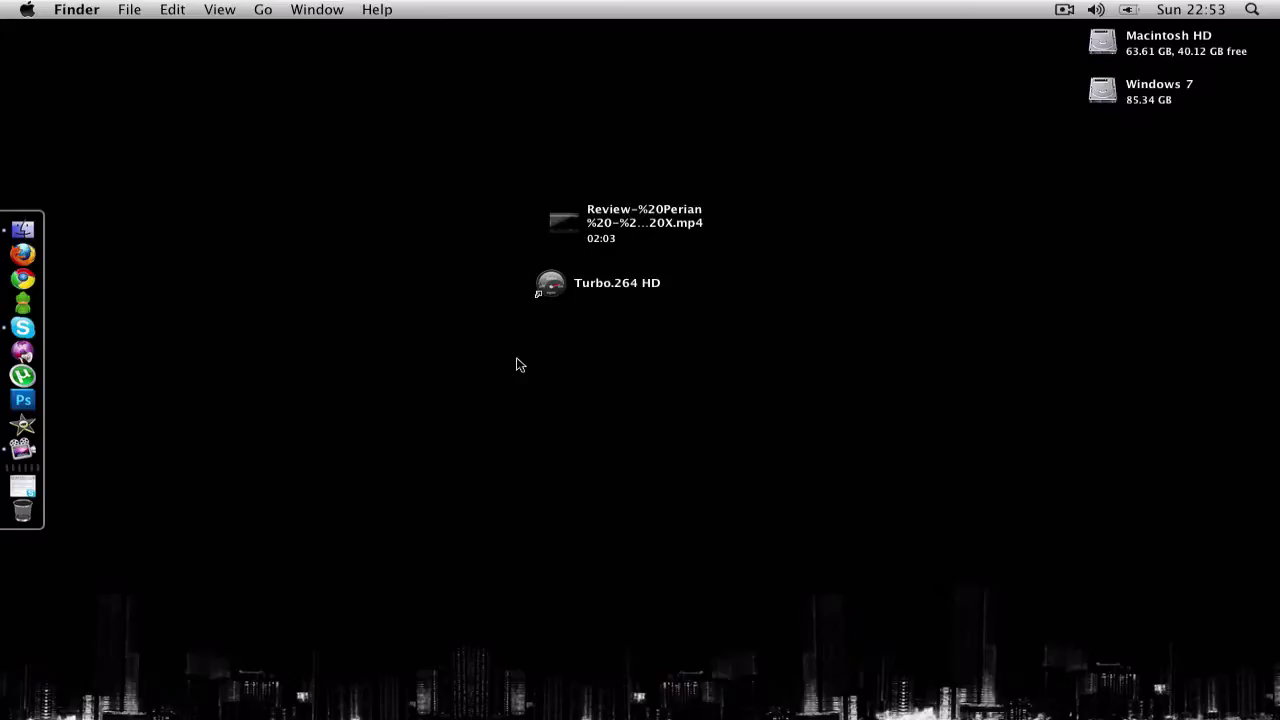
# Launch Turbo.264 HD and drag the Review .mp4 from the desktop into its window.
pyautogui.doubleClick(551, 285)
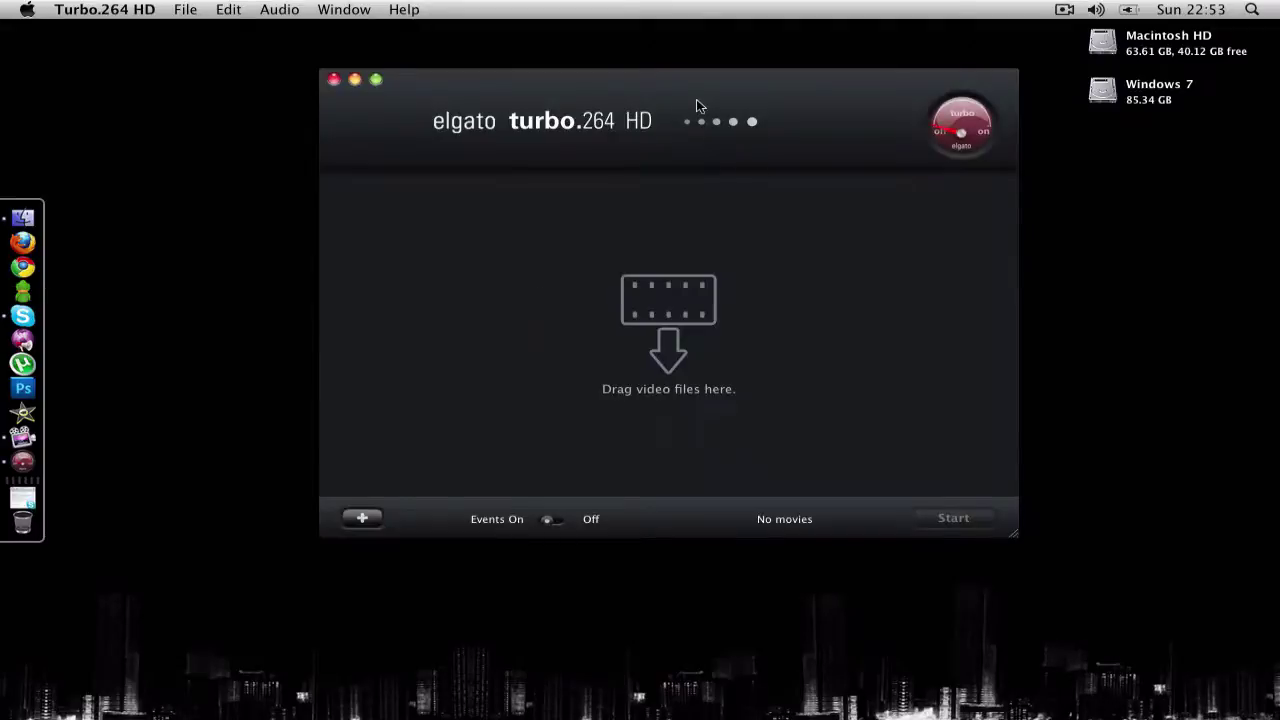
pyautogui.moveTo(691, 124); pyautogui.dragTo(567, 160)
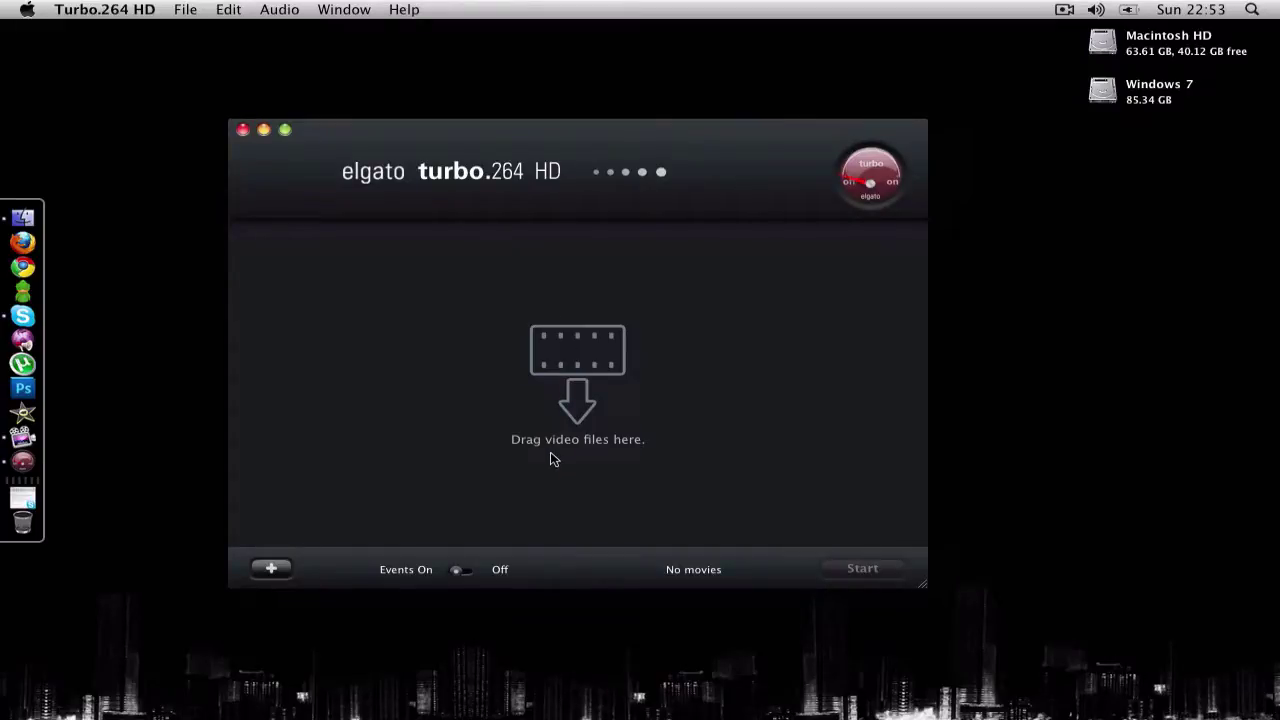
pyautogui.moveTo(623, 171); pyautogui.dragTo(940, 150)
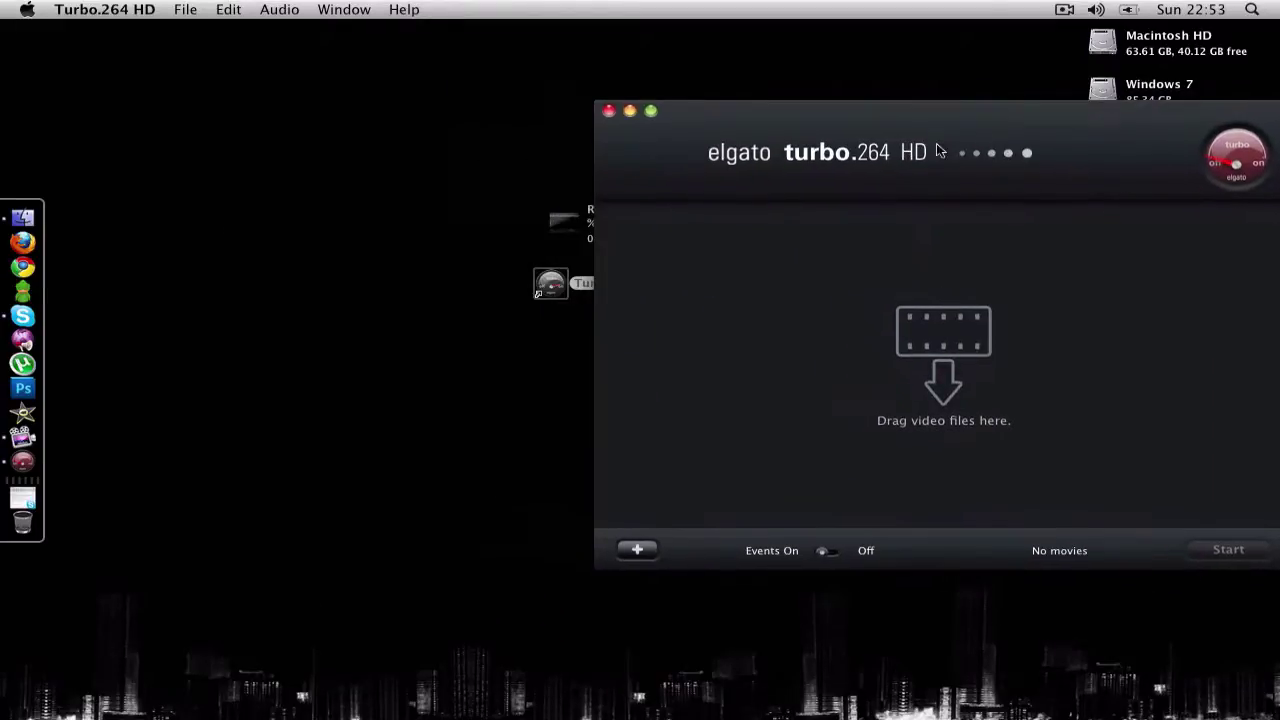
pyautogui.moveTo(565, 222); pyautogui.dragTo(797, 196)
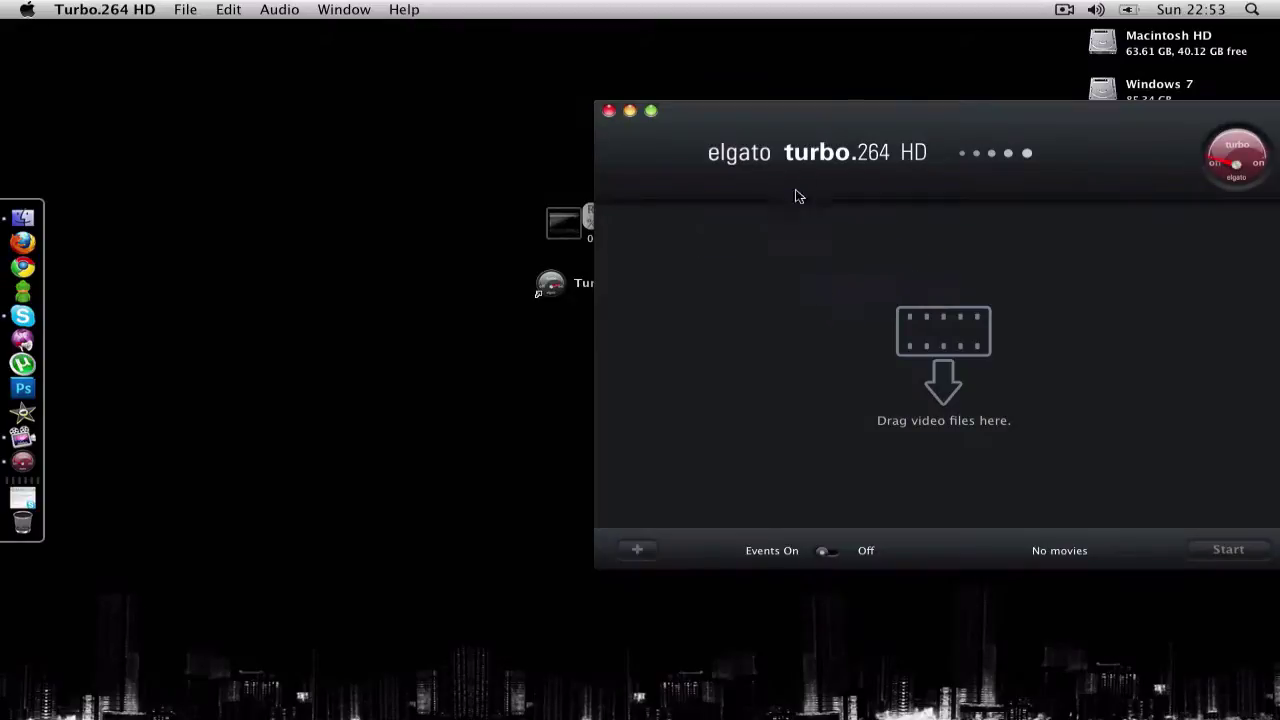
# Recentre the converter window and display the Format preset list, leaving iPod selected.
pyautogui.moveTo(807, 113); pyautogui.dragTo(464, 111)
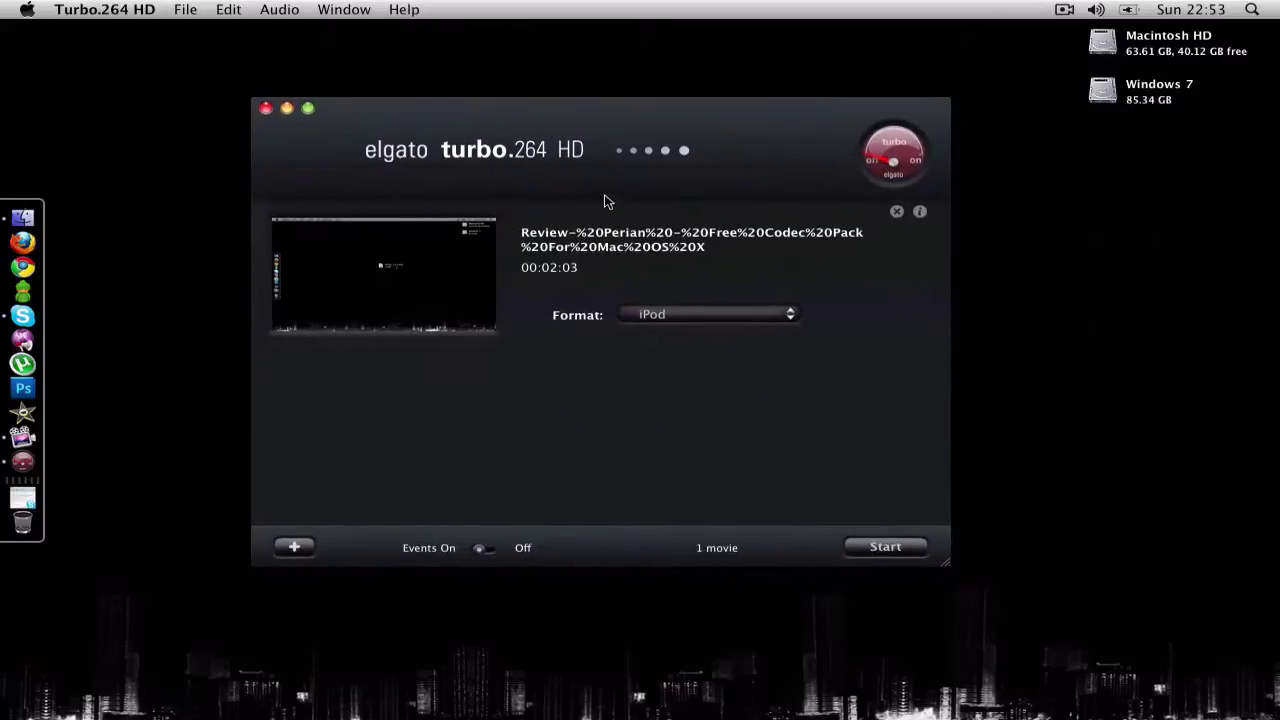
pyautogui.click(658, 318)
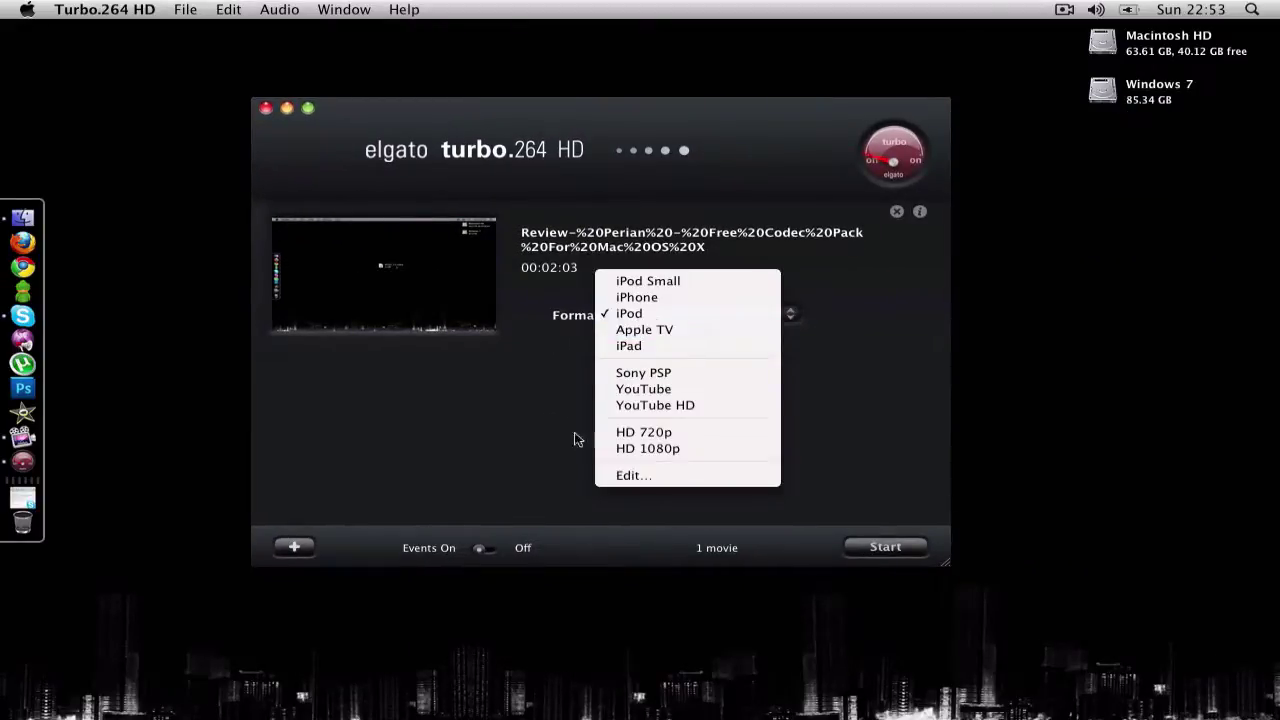
pyautogui.click(566, 358)
pyautogui.click(648, 316)
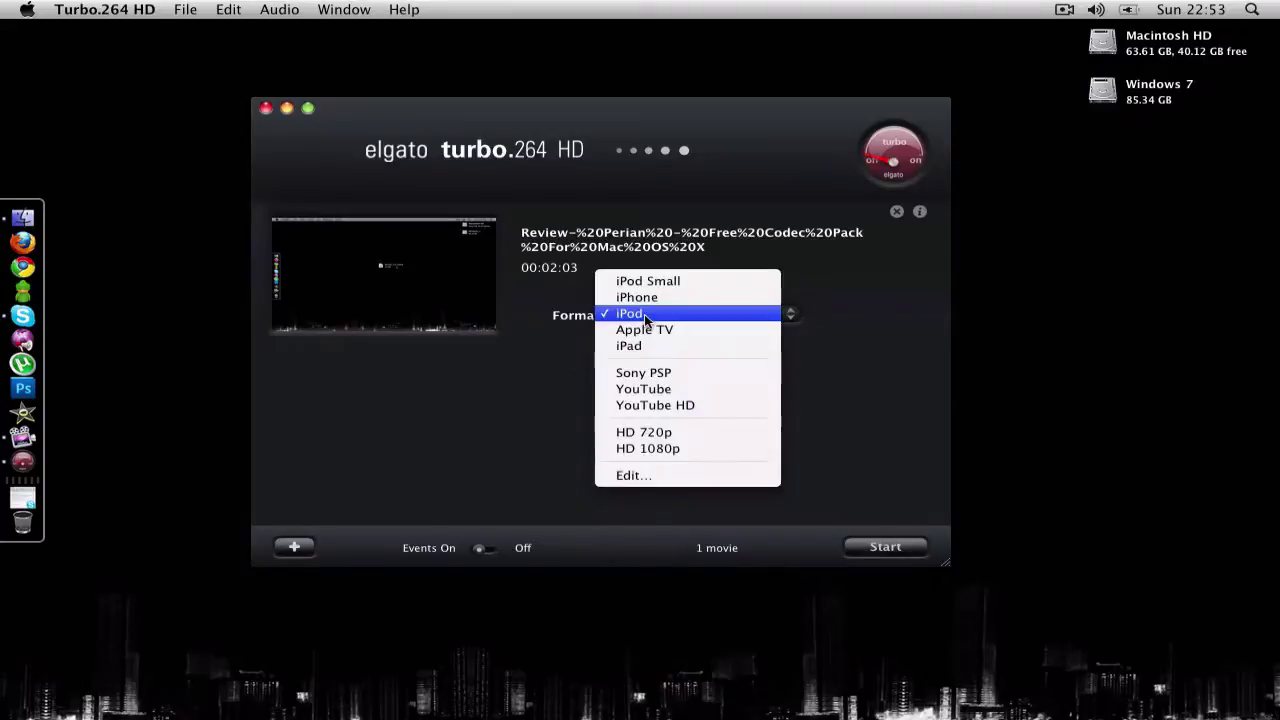
# Create a new settings profile named 'Custom'.
pyautogui.click(646, 476)
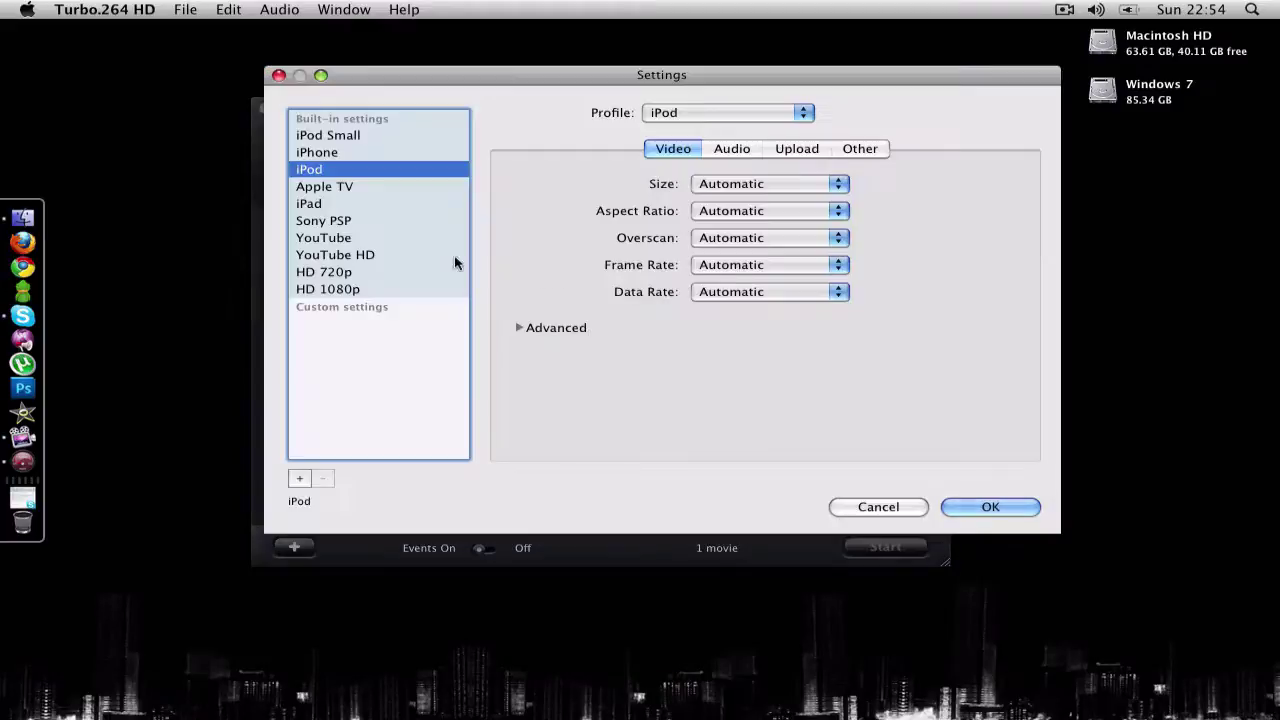
pyautogui.click(299, 478)
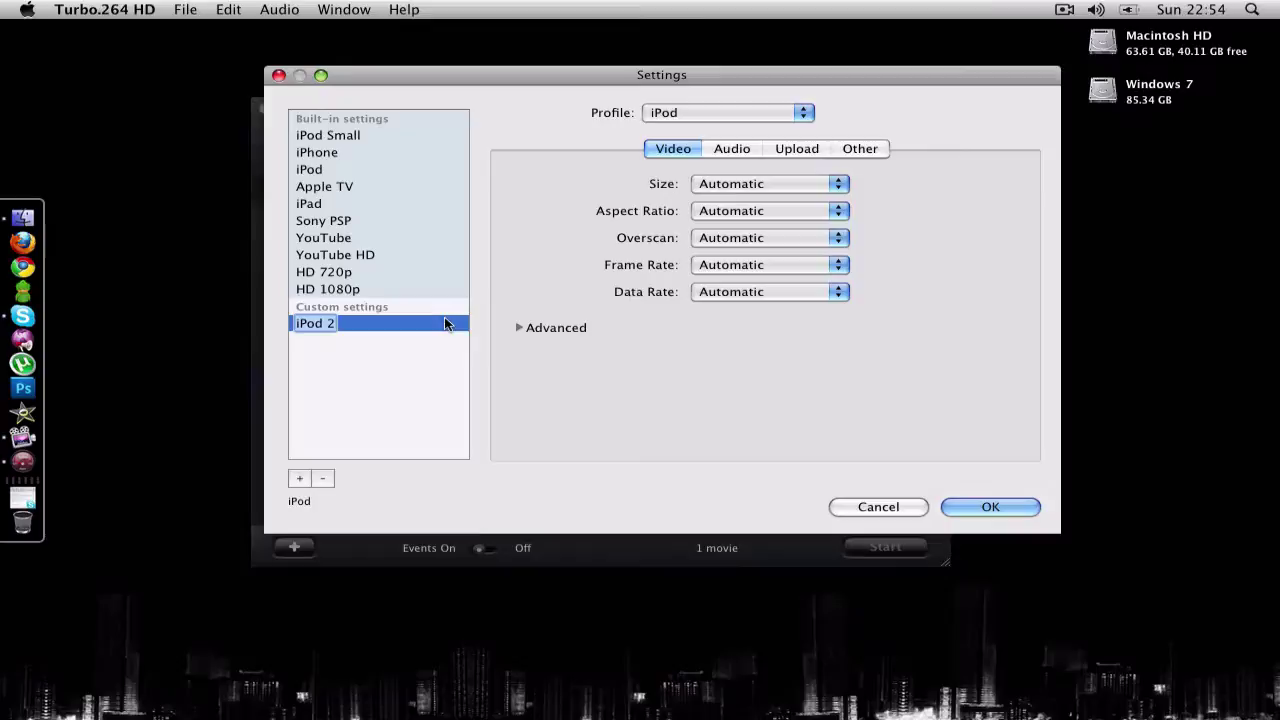
pyautogui.write('Custom')
pyautogui.press('Return')
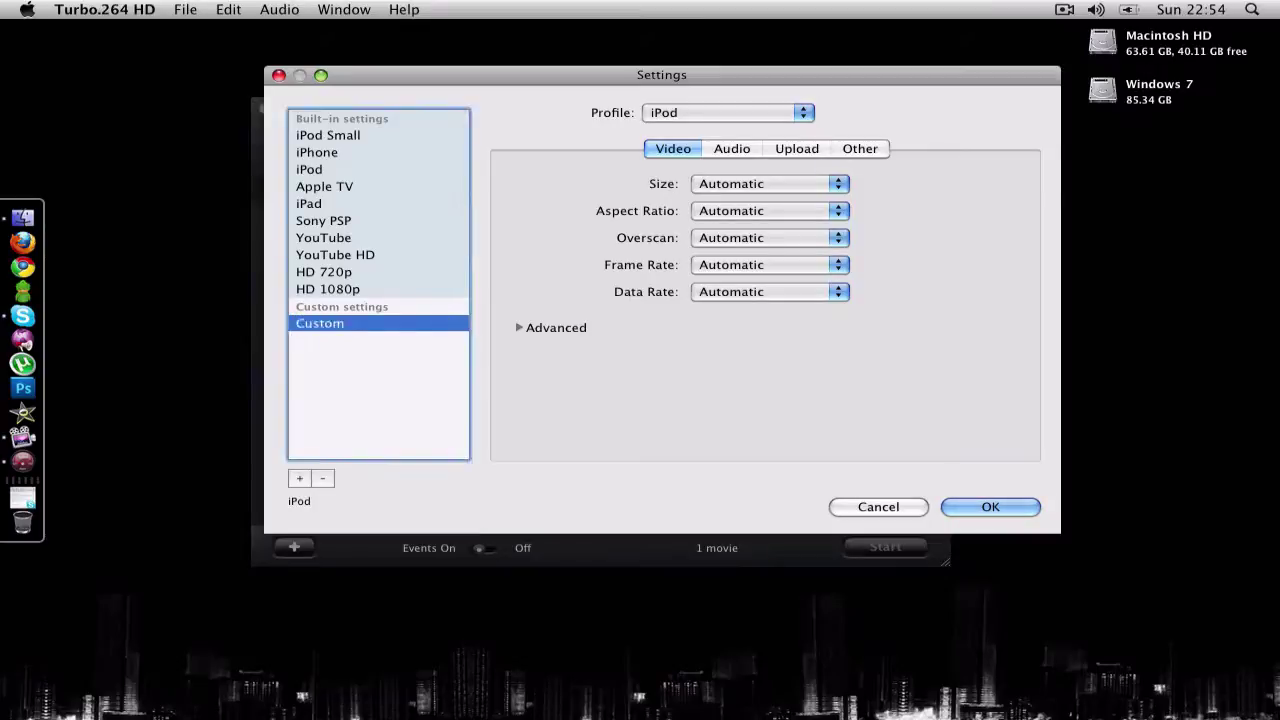
# Set the custom video size to 640×360 with a 4:3 aspect ratio.
pyautogui.click(700, 184)
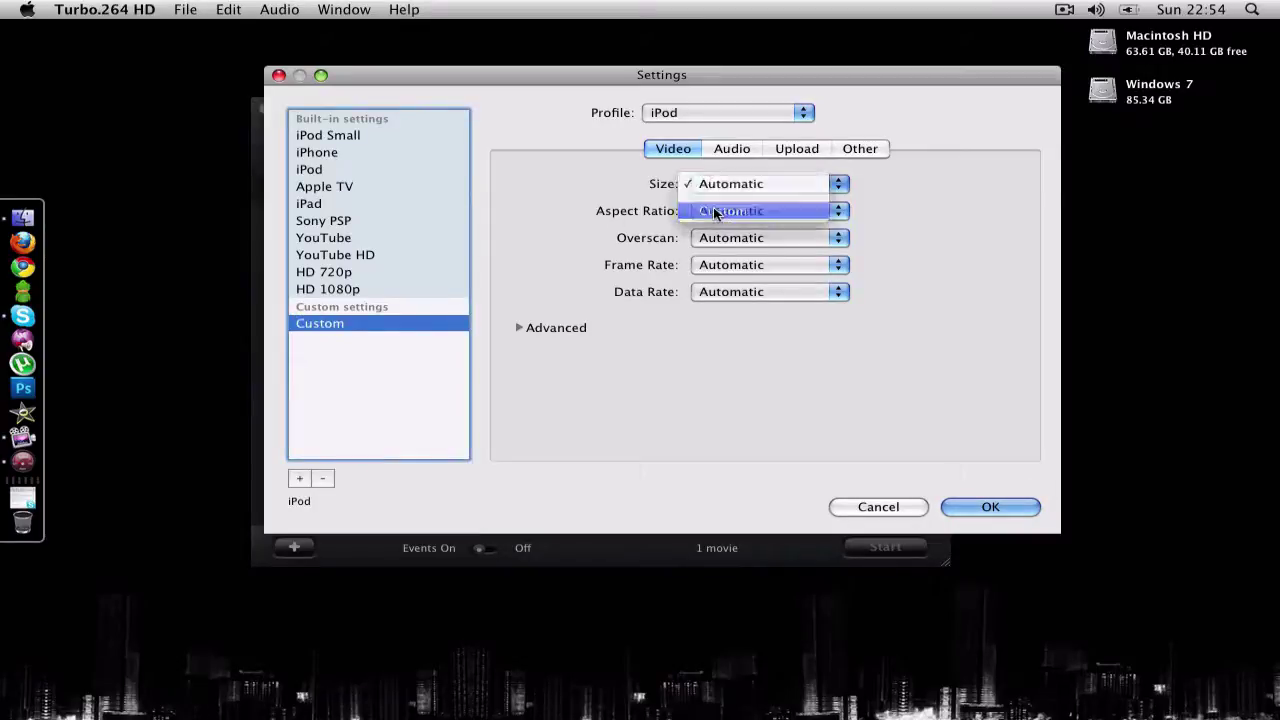
pyautogui.click(716, 213)
pyautogui.click(903, 184)
pyautogui.write('6')
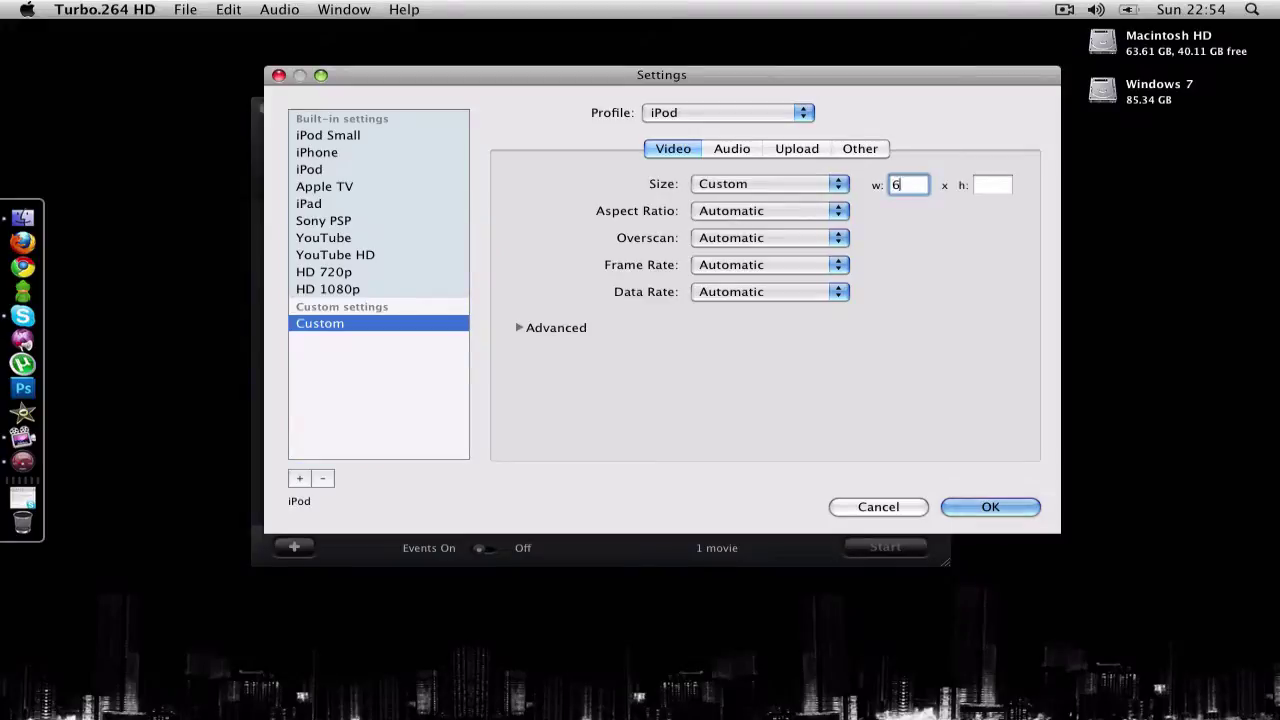
pyautogui.write('40')
pyautogui.press('Tab')
pyautogui.write('360')
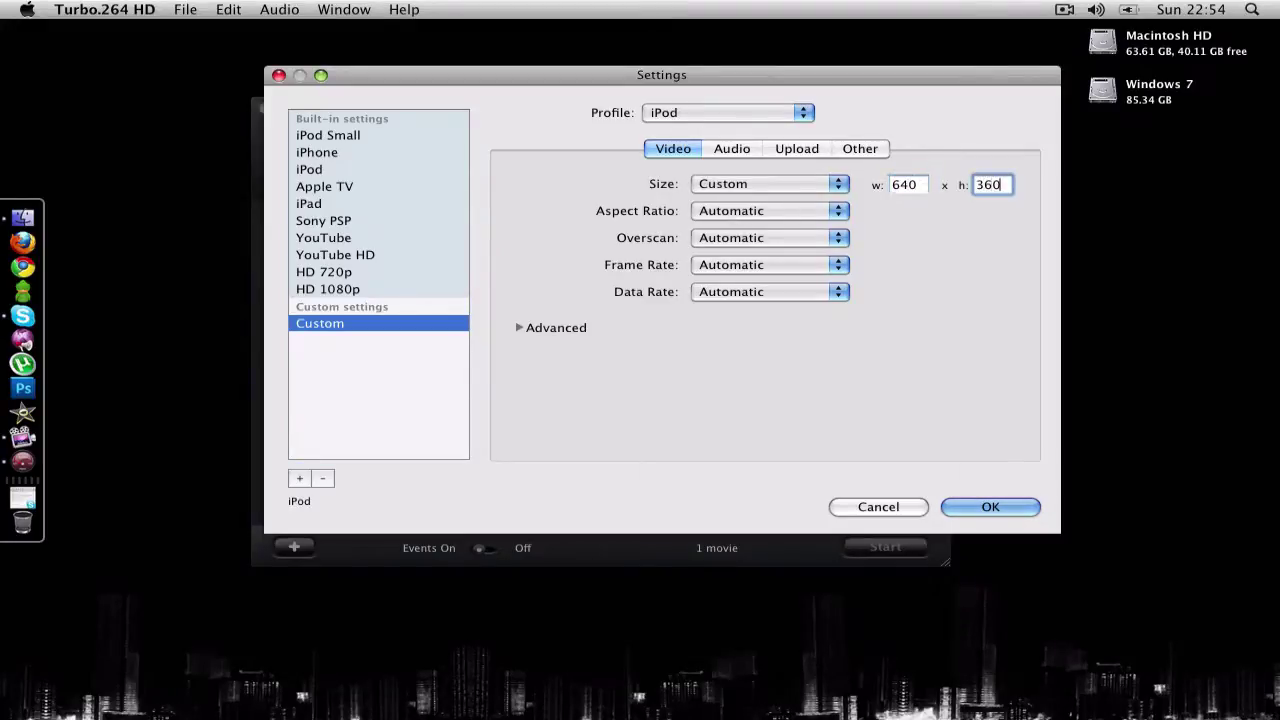
pyautogui.click(801, 212)
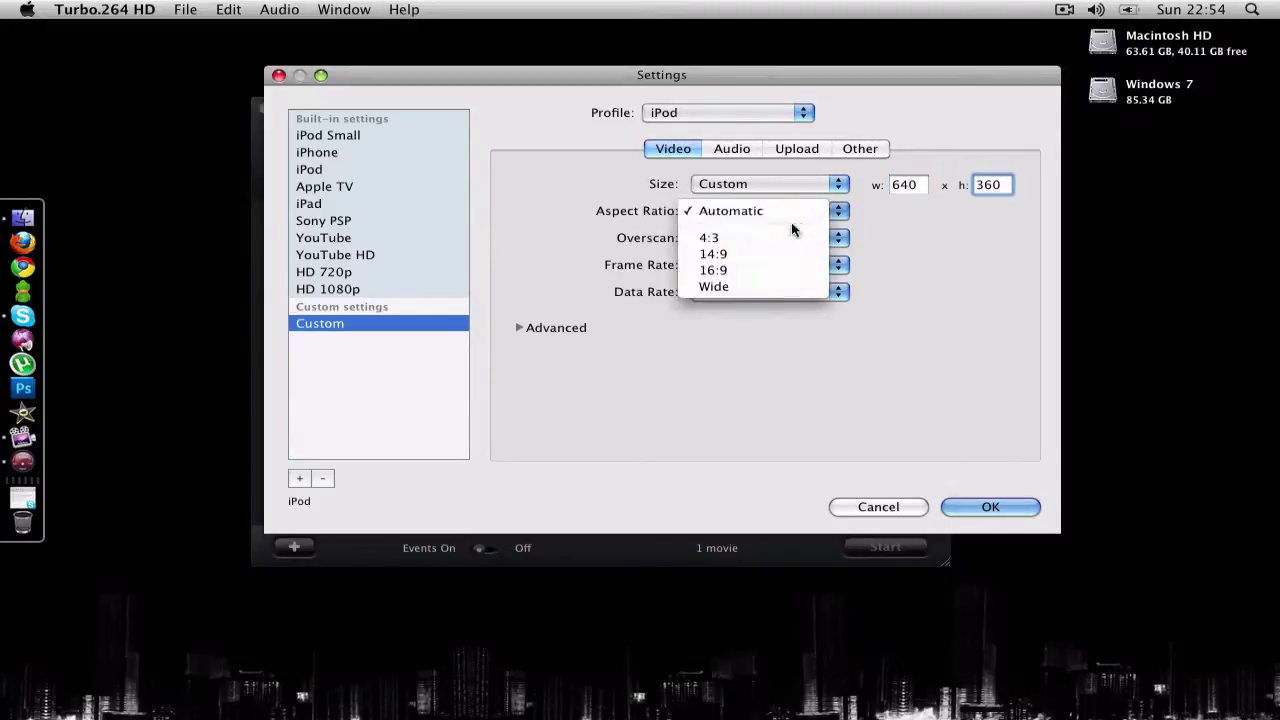
pyautogui.click(756, 238)
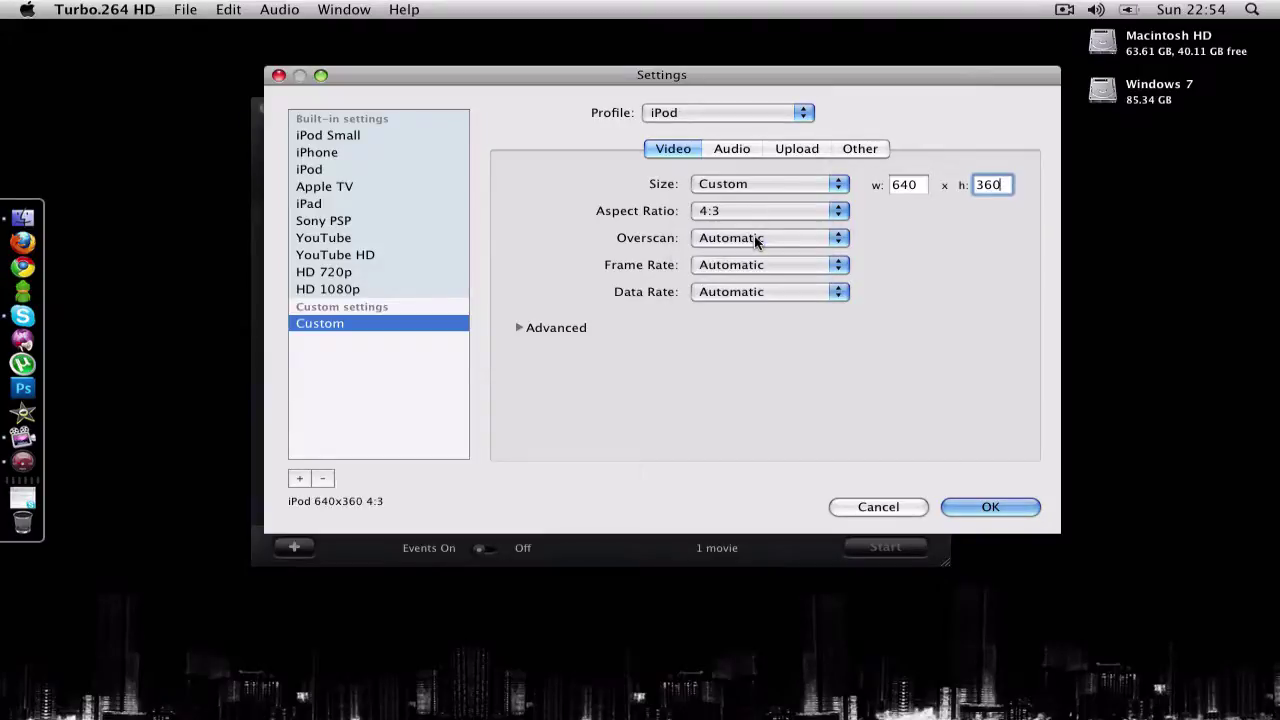
# Leave overscan, frame rate and data rate all on Automatic.
pyautogui.click(757, 241)
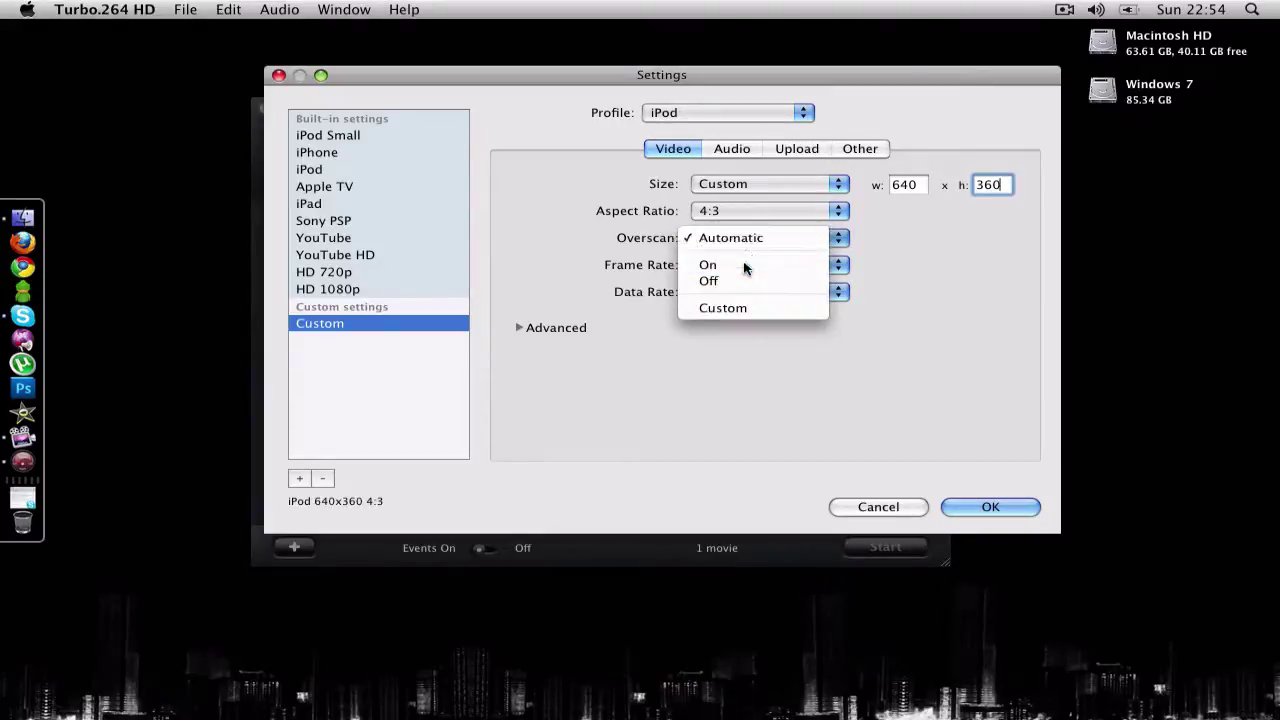
pyautogui.click(735, 265)
pyautogui.click(736, 245)
pyautogui.click(725, 206)
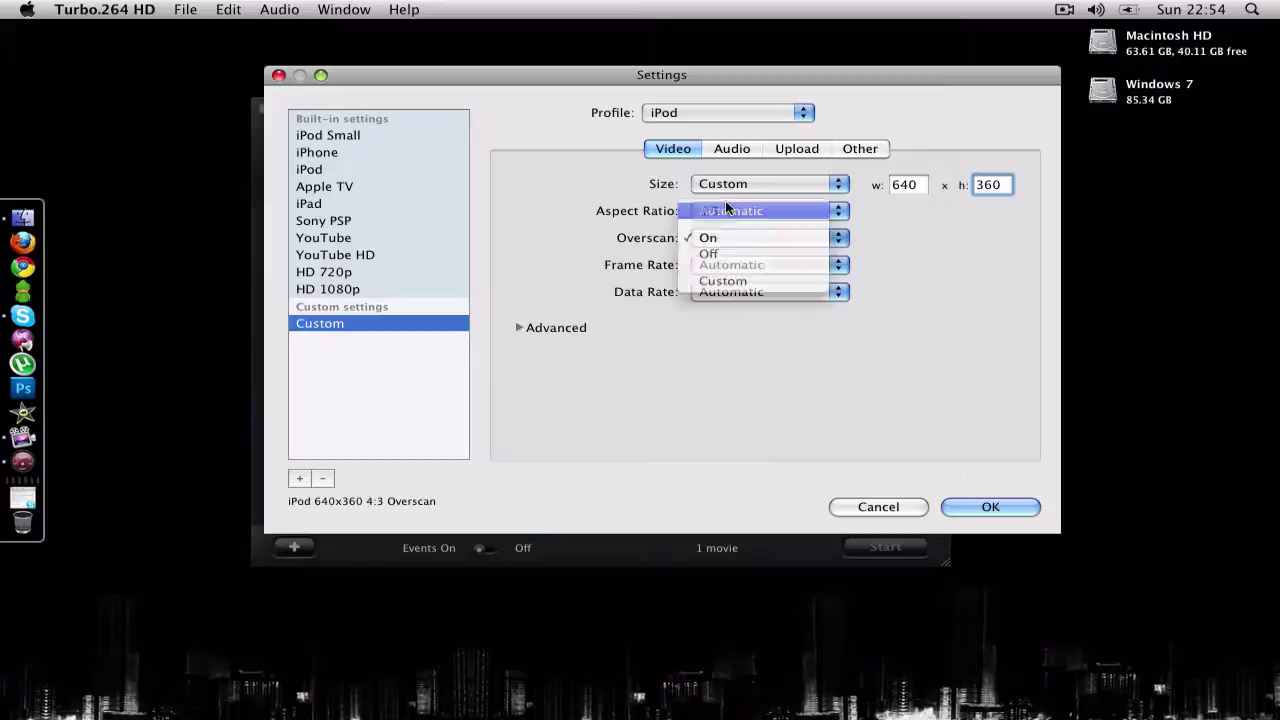
pyautogui.click(717, 262)
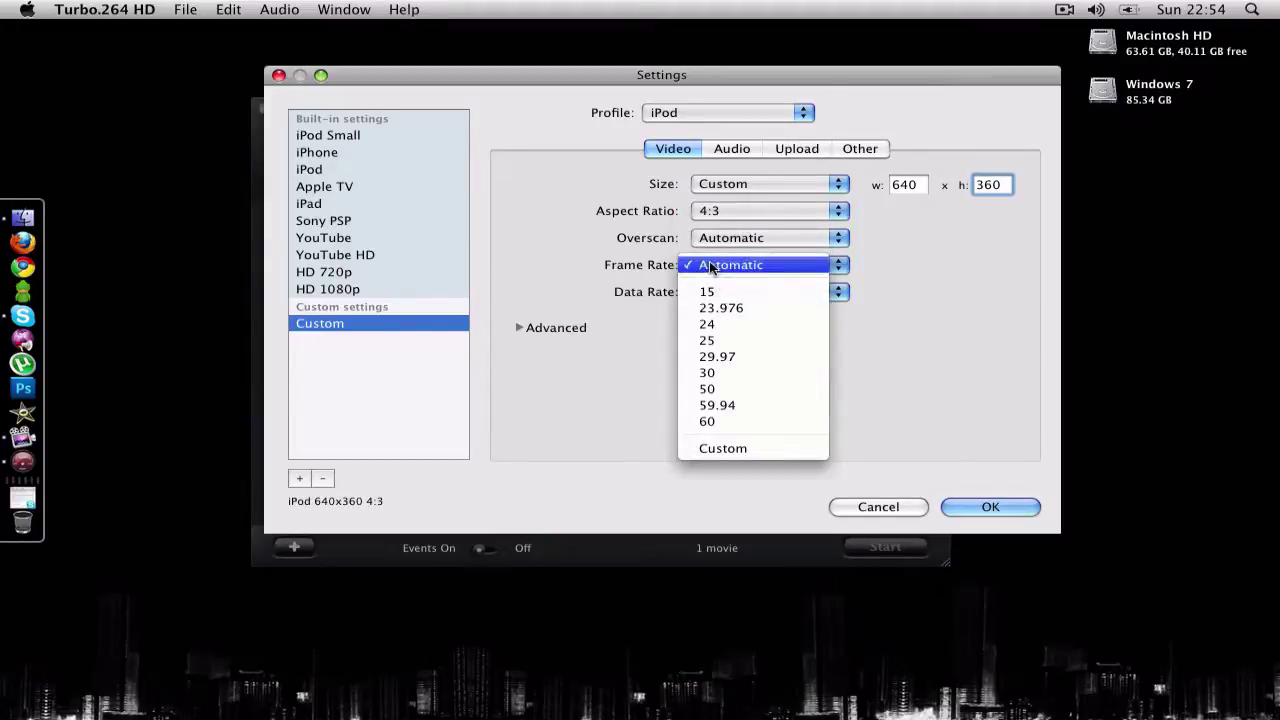
pyautogui.click(717, 264)
pyautogui.click(709, 292)
pyautogui.click(709, 292)
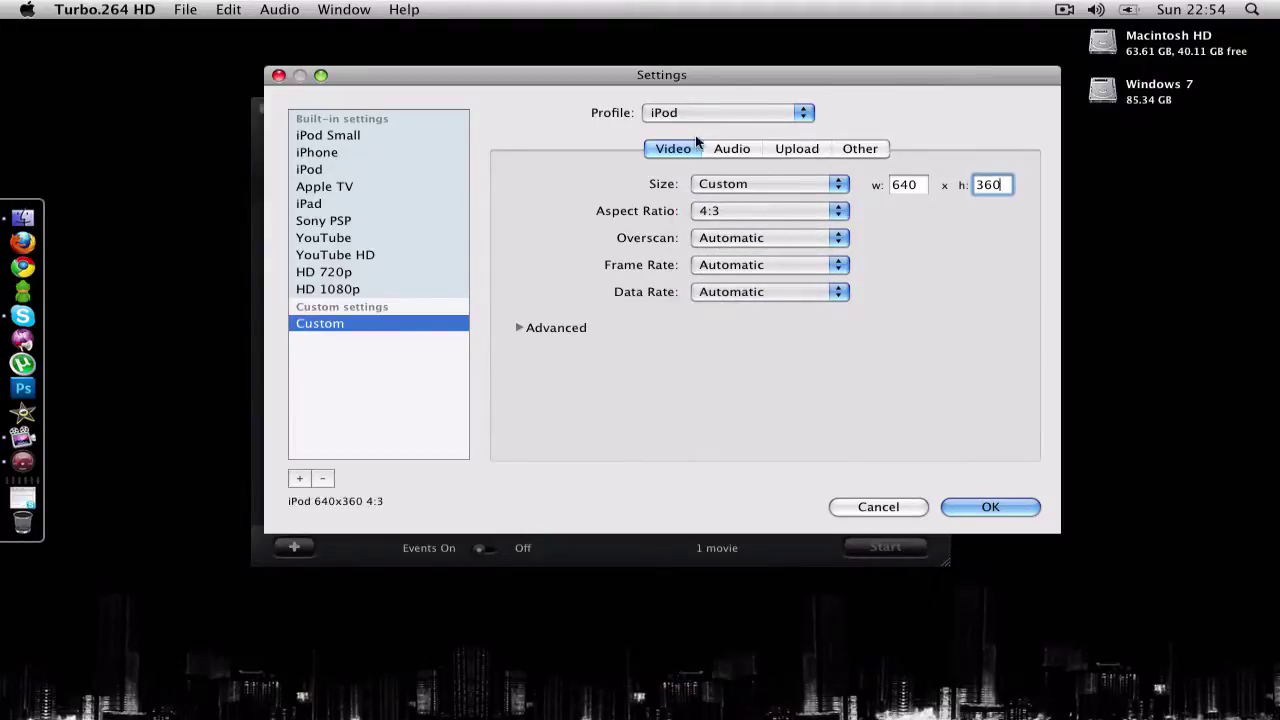
# Check the audio settings, keeping the sample rate on Automatic.
pyautogui.click(726, 147)
pyautogui.click(735, 186)
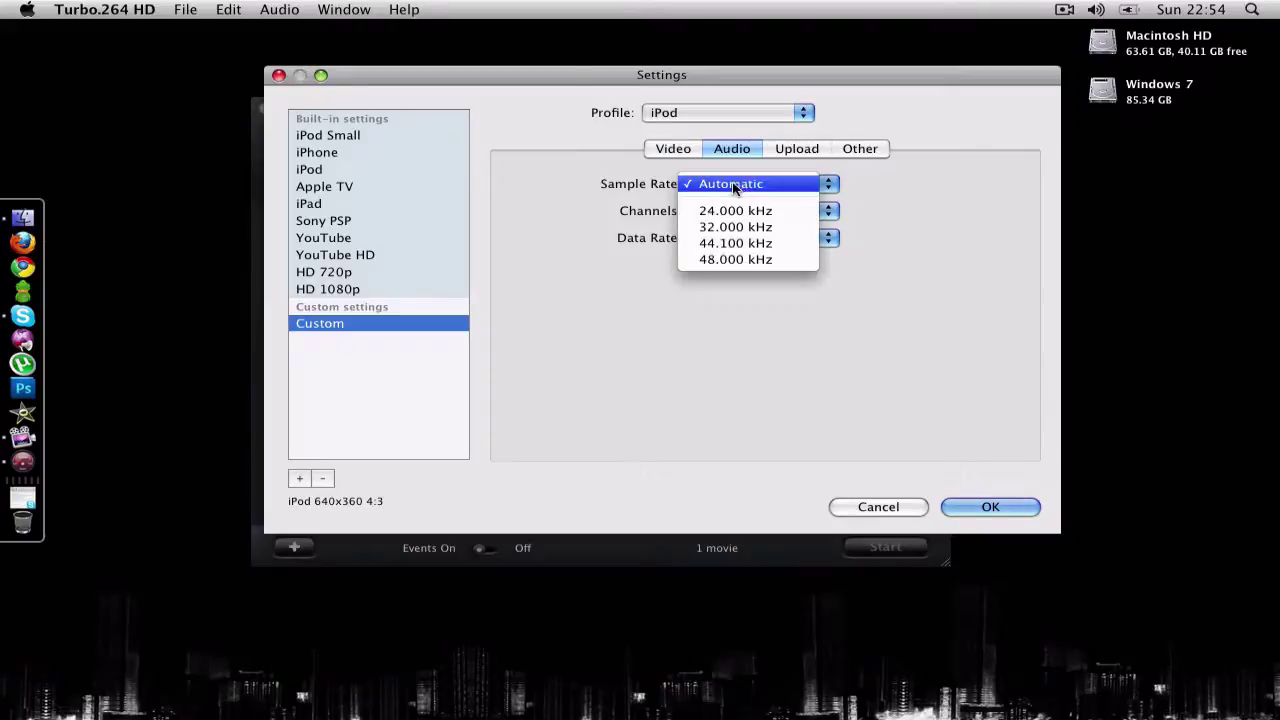
pyautogui.click(734, 186)
pyautogui.click(735, 190)
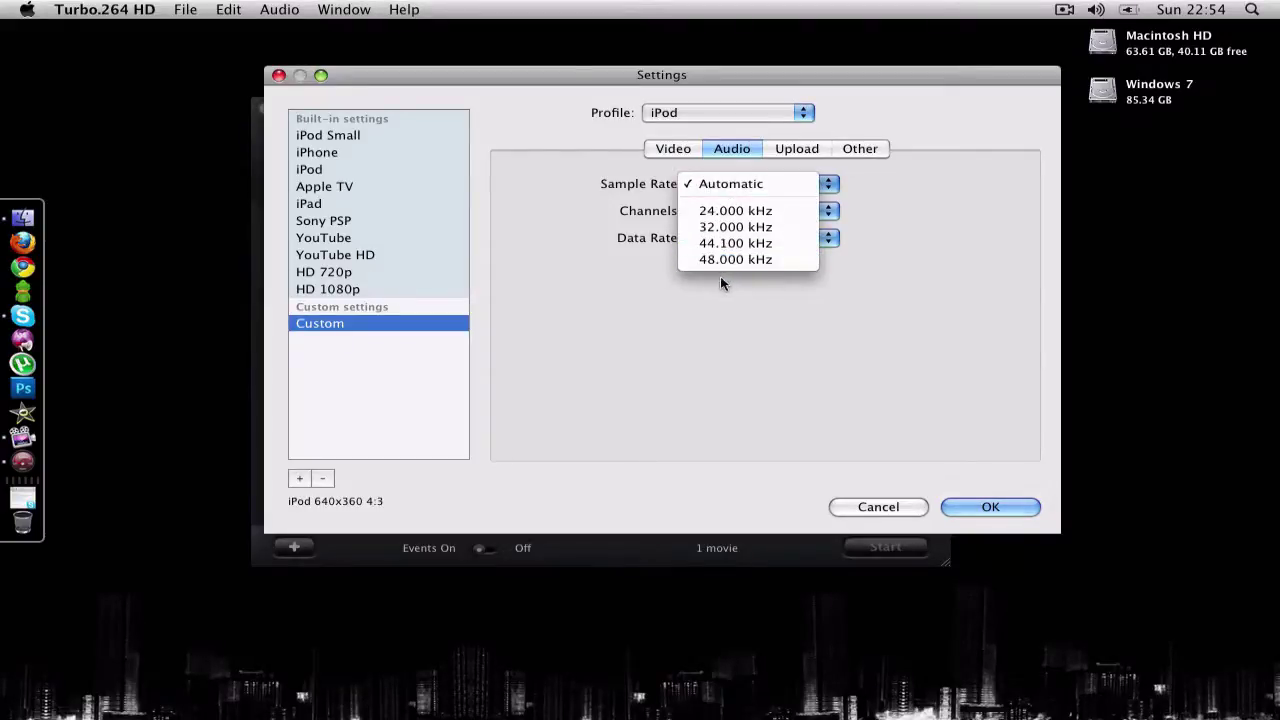
pyautogui.click(789, 148)
# Add a new upload account, then review the Dolby, chapter and caption options.
pyautogui.click(787, 152)
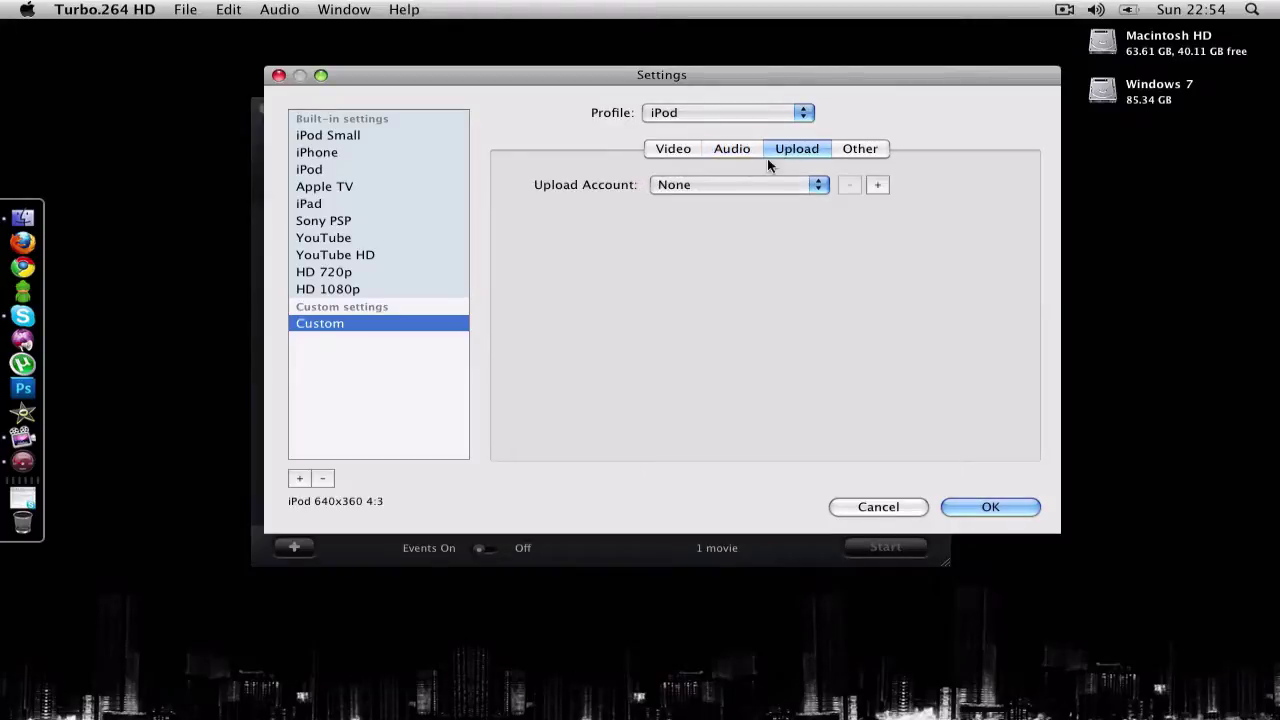
pyautogui.click(731, 182)
pyautogui.click(733, 188)
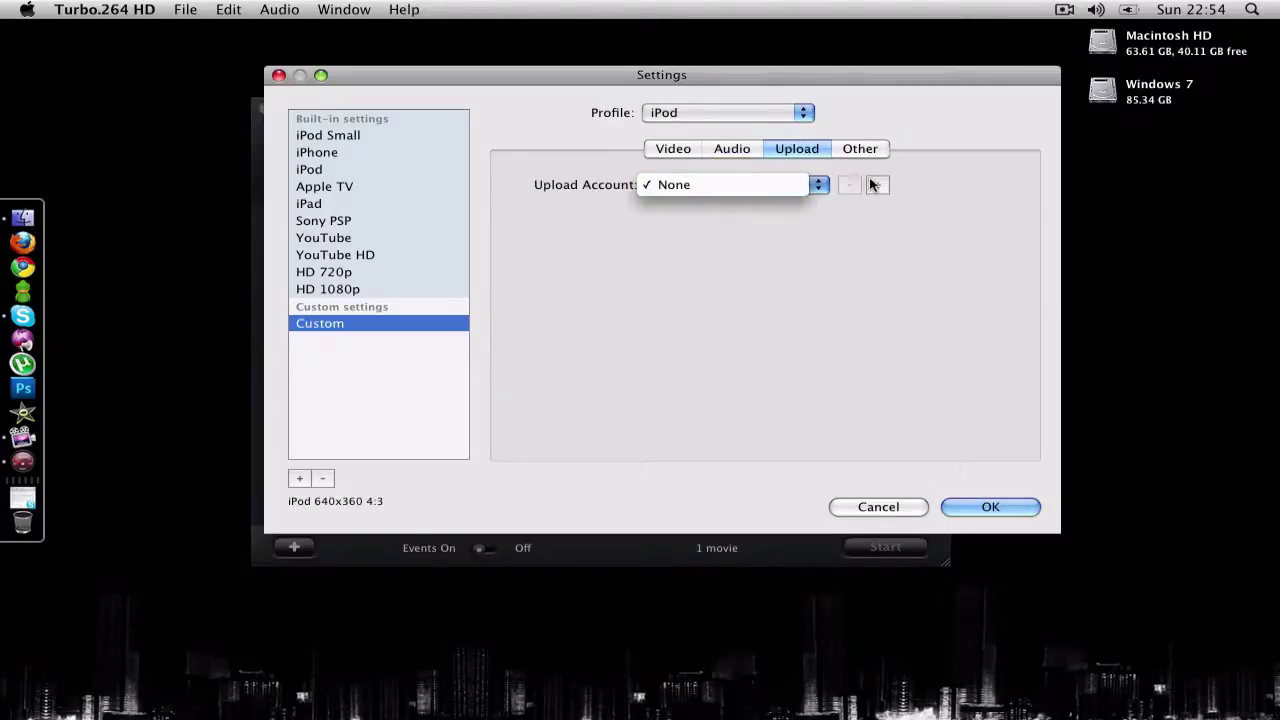
pyautogui.click(877, 185)
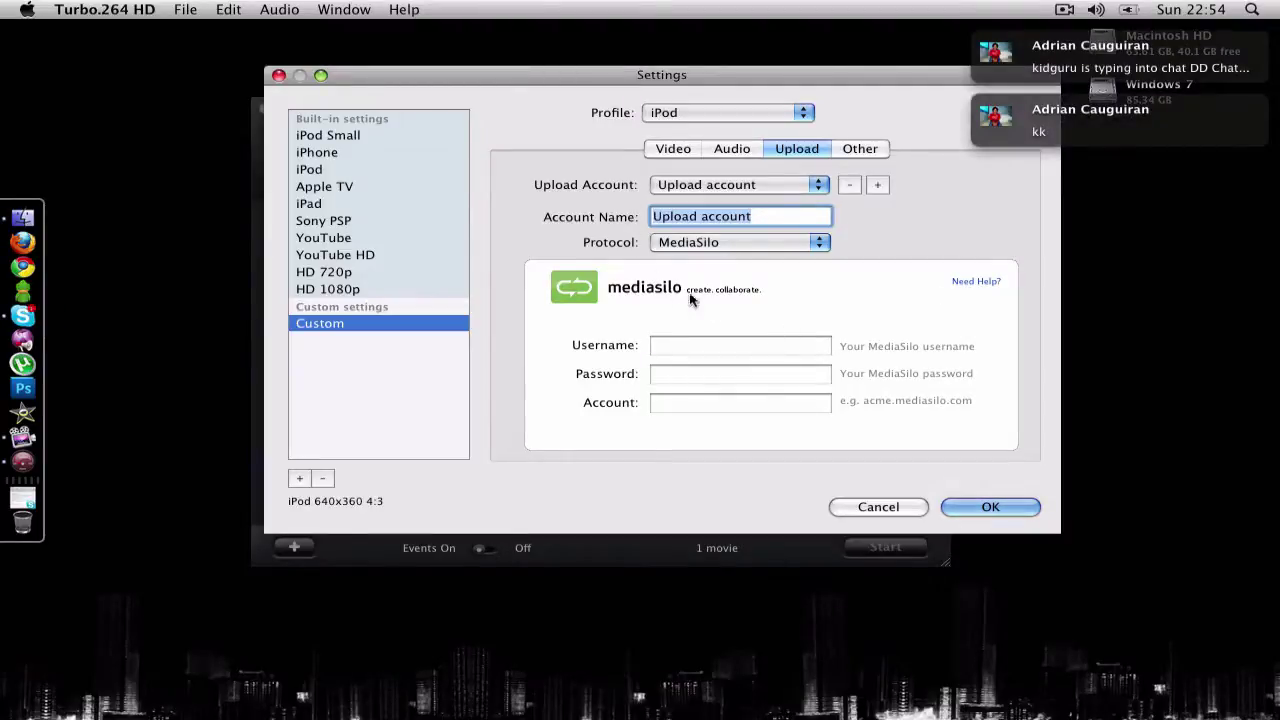
pyautogui.click(860, 150)
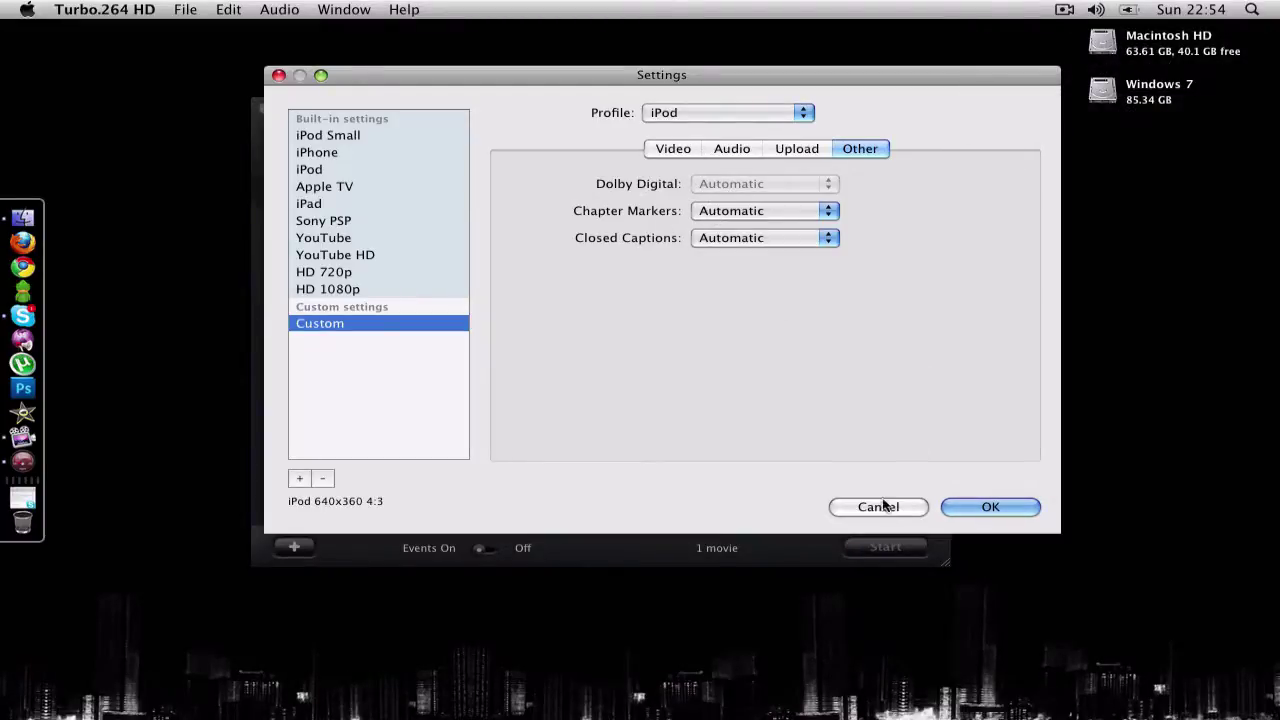
# Delete the Custom preset and keep HD 1080p as the output format.
pyautogui.click(314, 478)
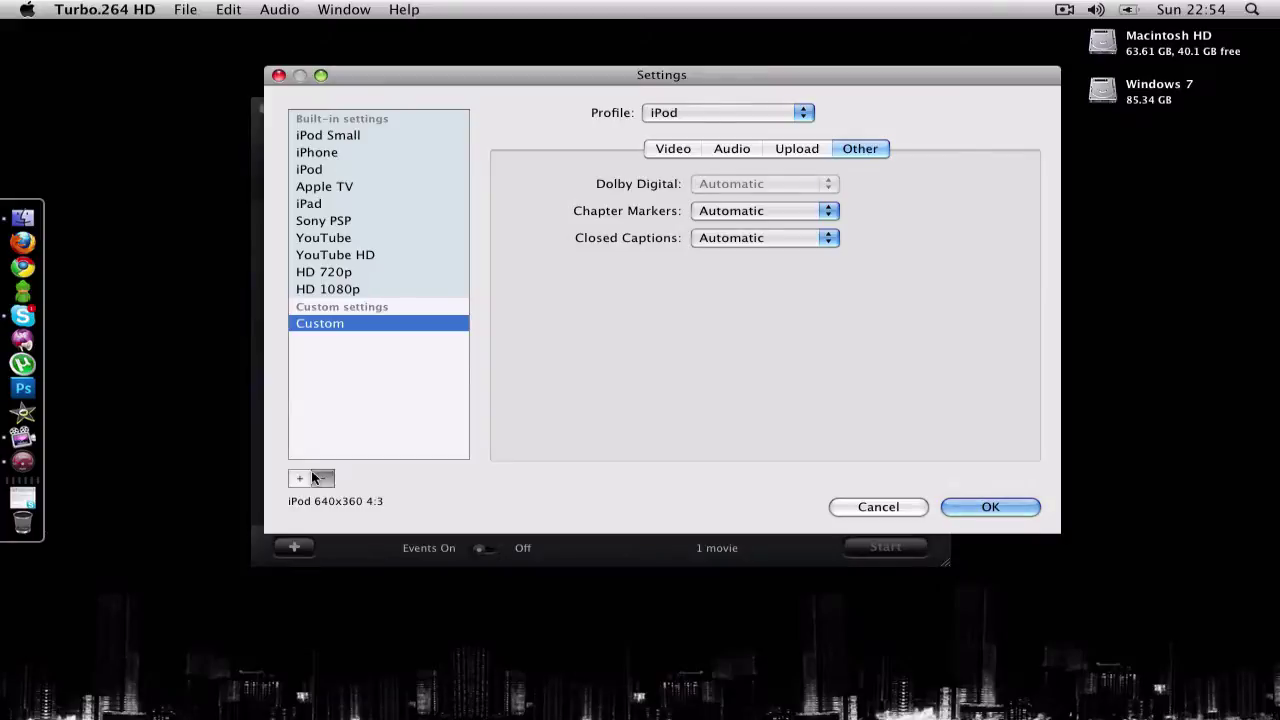
pyautogui.click(986, 507)
pyautogui.click(717, 318)
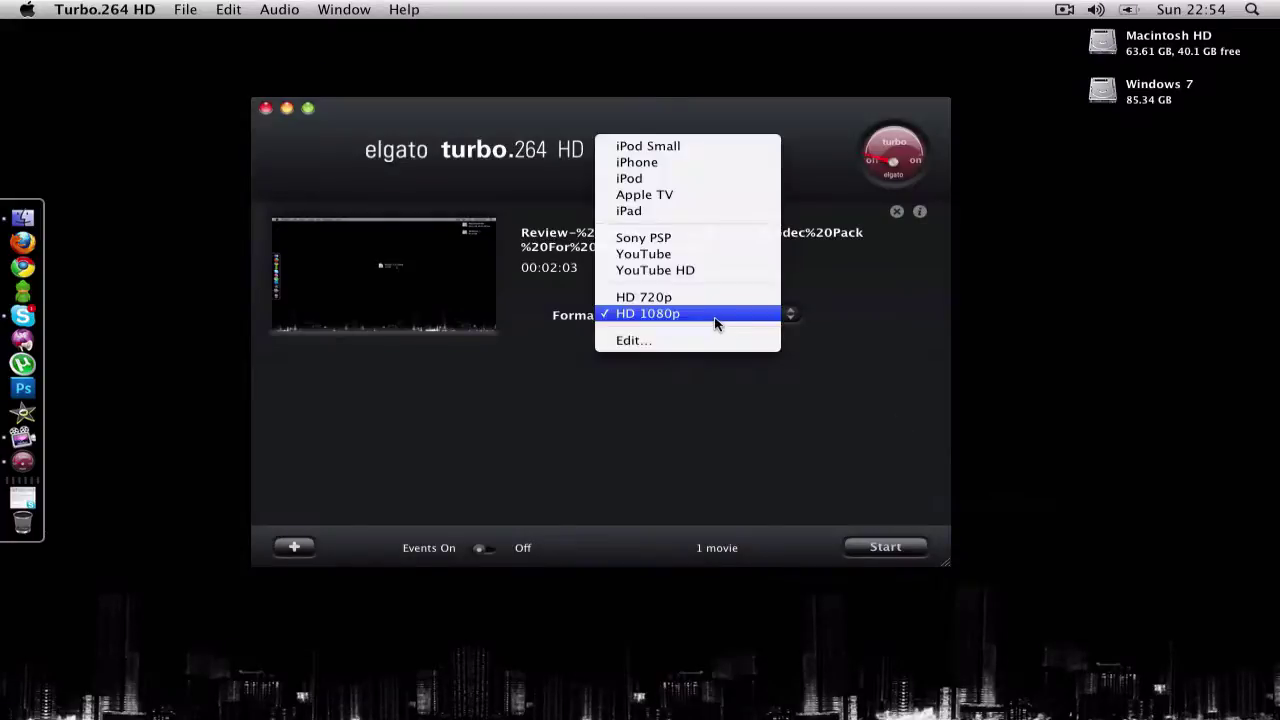
pyautogui.click(806, 326)
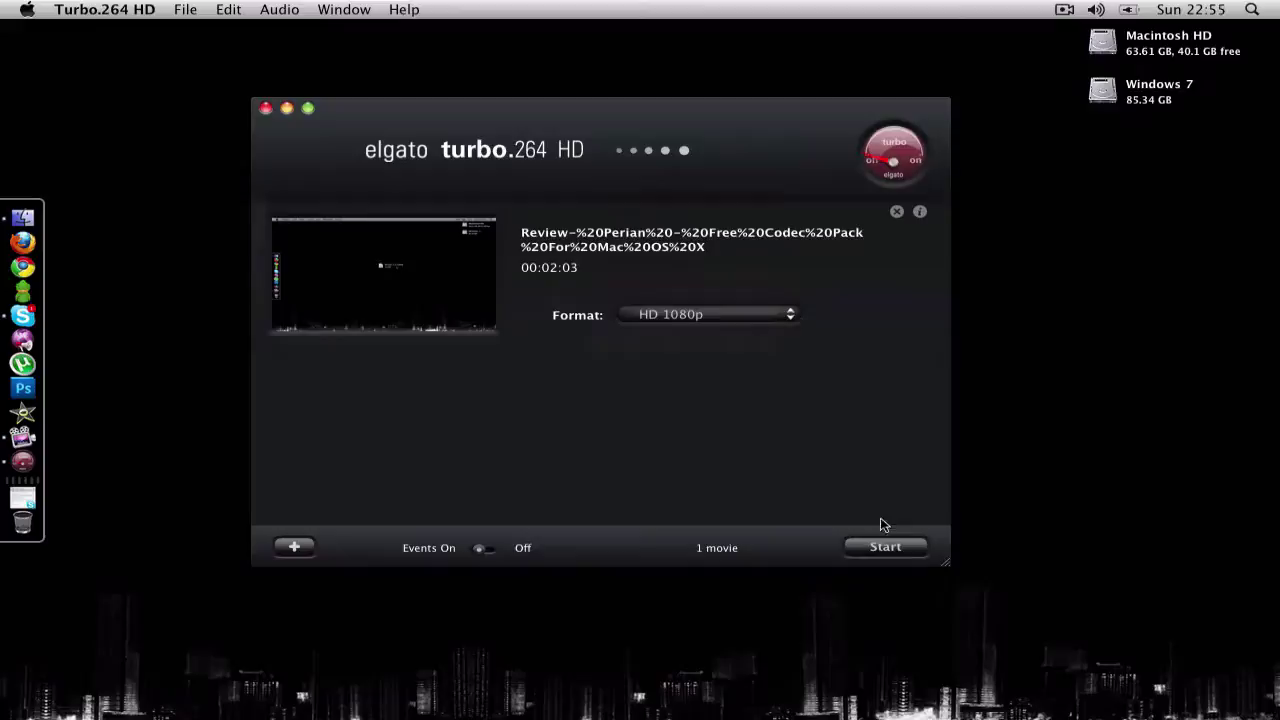
# Start encoding the Review video to HD 1080p.
pyautogui.click(876, 552)
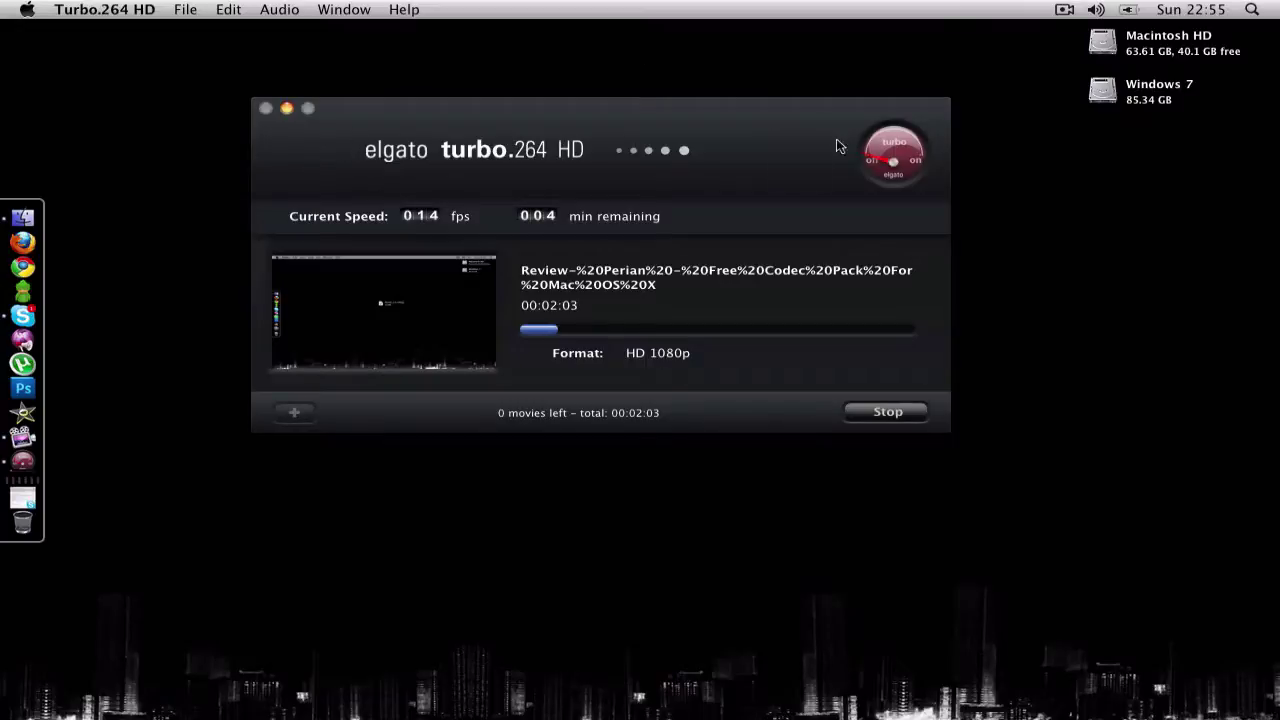
pyautogui.moveTo(777, 105); pyautogui.dragTo(952, 143)
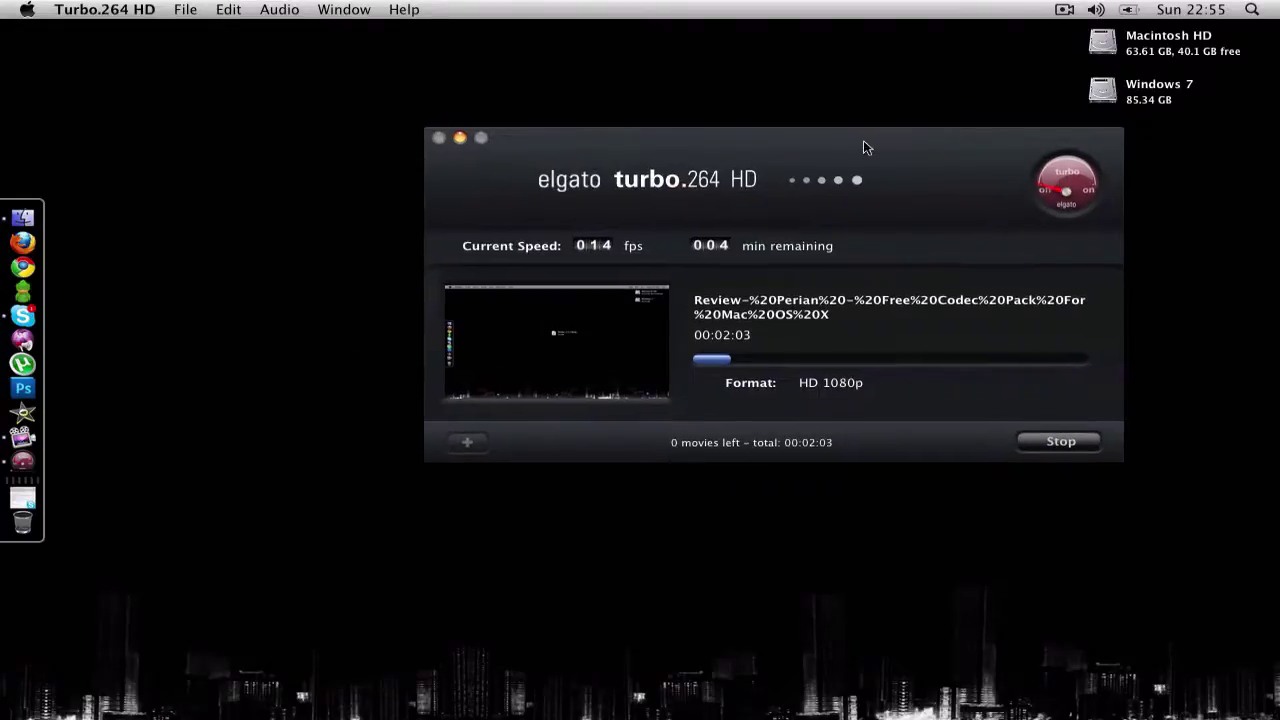
pyautogui.moveTo(863, 140); pyautogui.dragTo(766, 120)
pyautogui.click(212, 9)
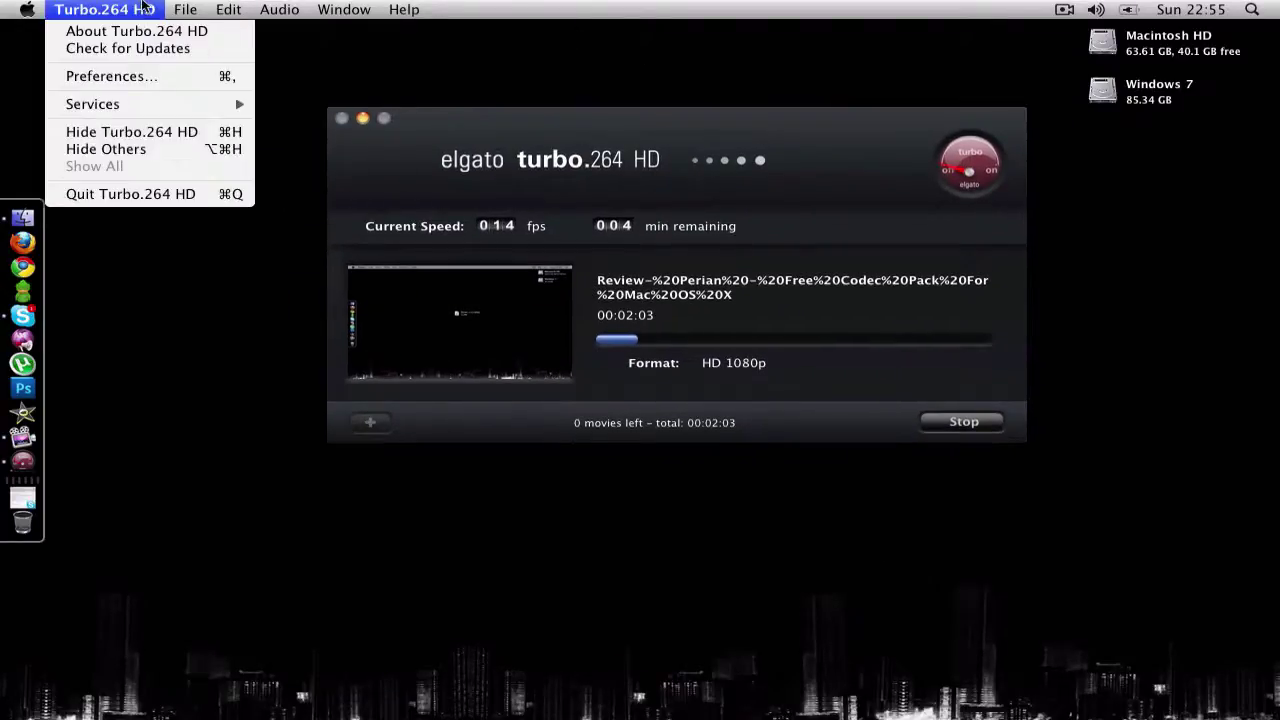
pyautogui.click(148, 76)
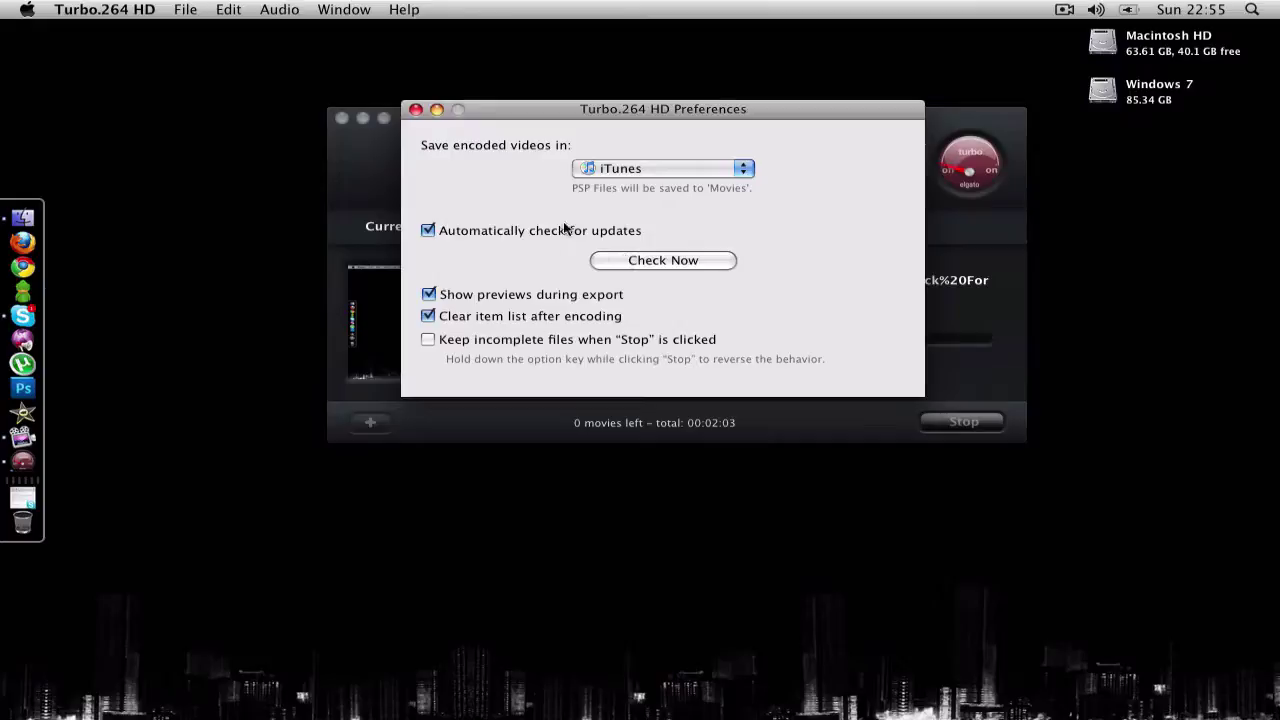
pyautogui.click(416, 110)
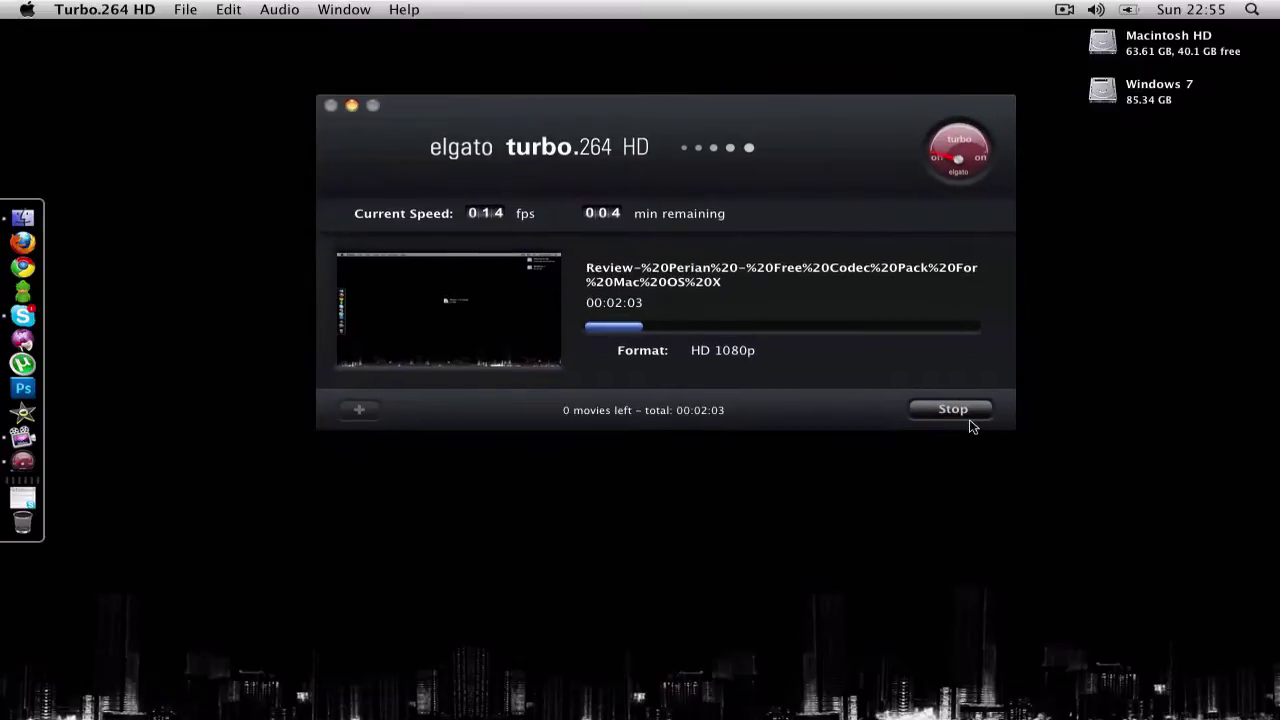
# Stop the running HD 1080p encode of the Review video.
pyautogui.click(969, 418)
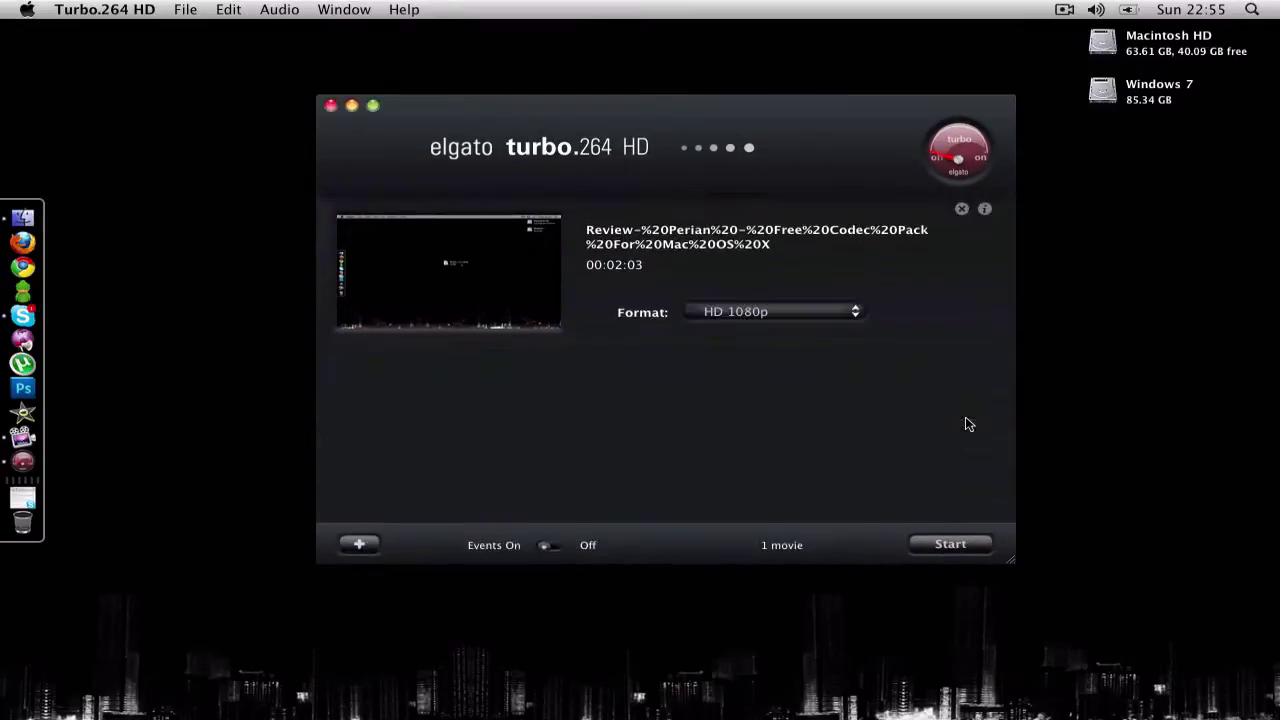